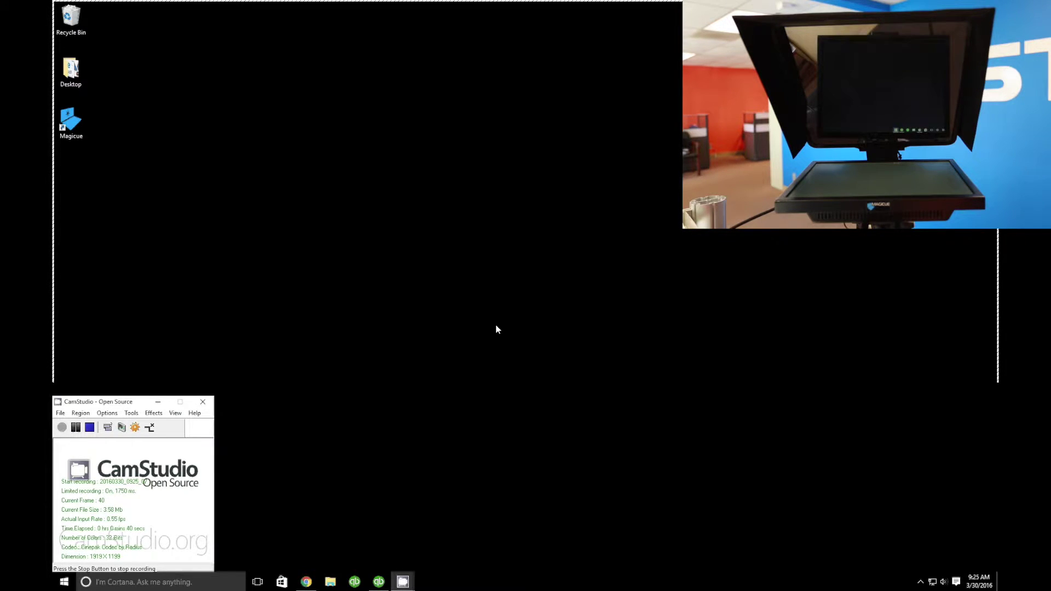
# Launch Magicue from its desktop shortcut icon.
pyautogui.click(69, 120)
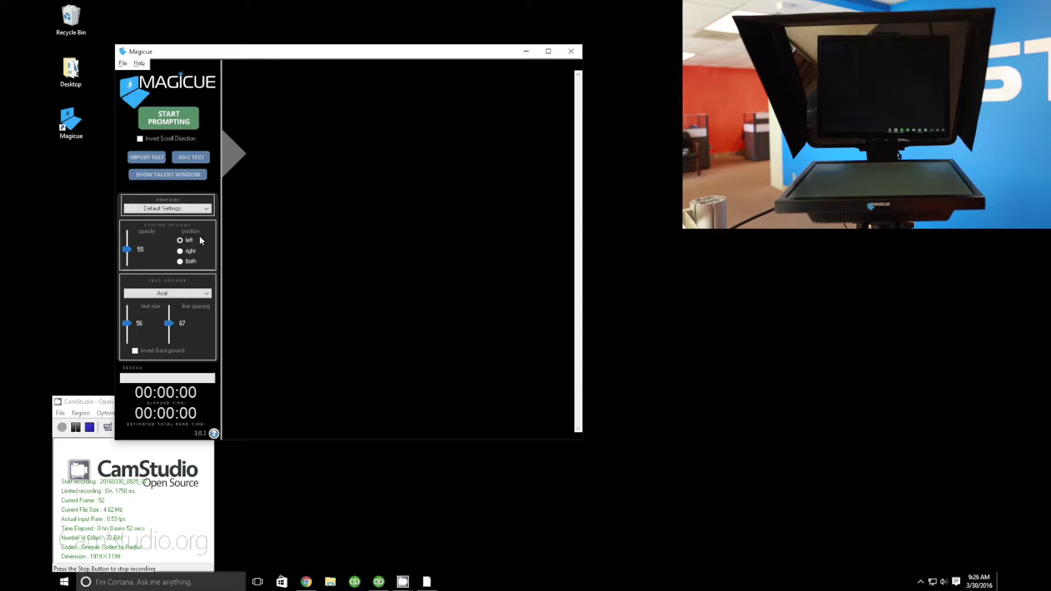
# Drag the Magicue main window rightward by its title bar.
pyautogui.moveTo(306, 56); pyautogui.dragTo(329, 58)
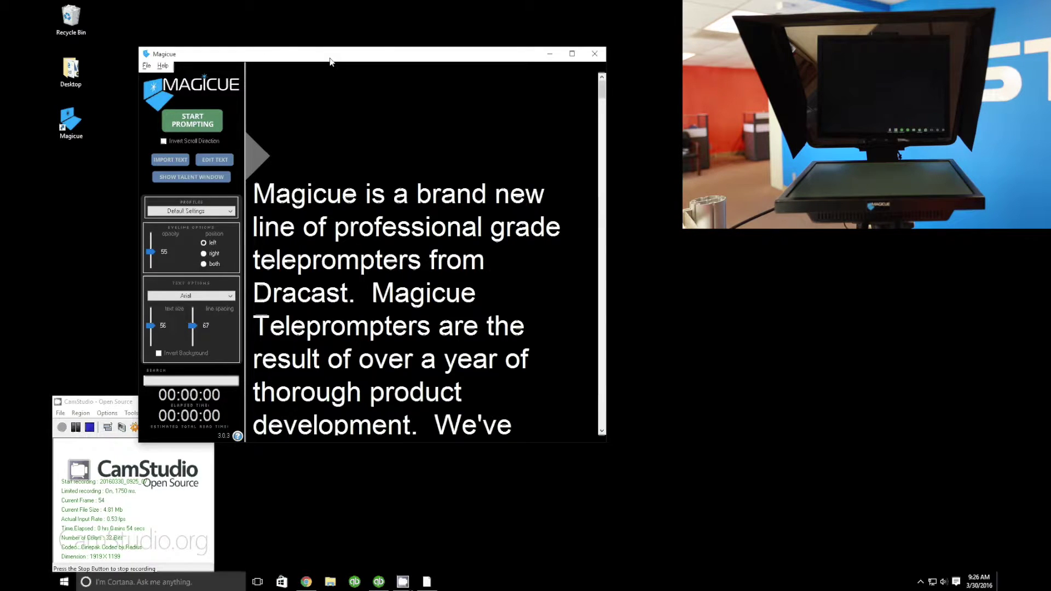
pyautogui.moveTo(329, 61); pyautogui.dragTo(367, 56)
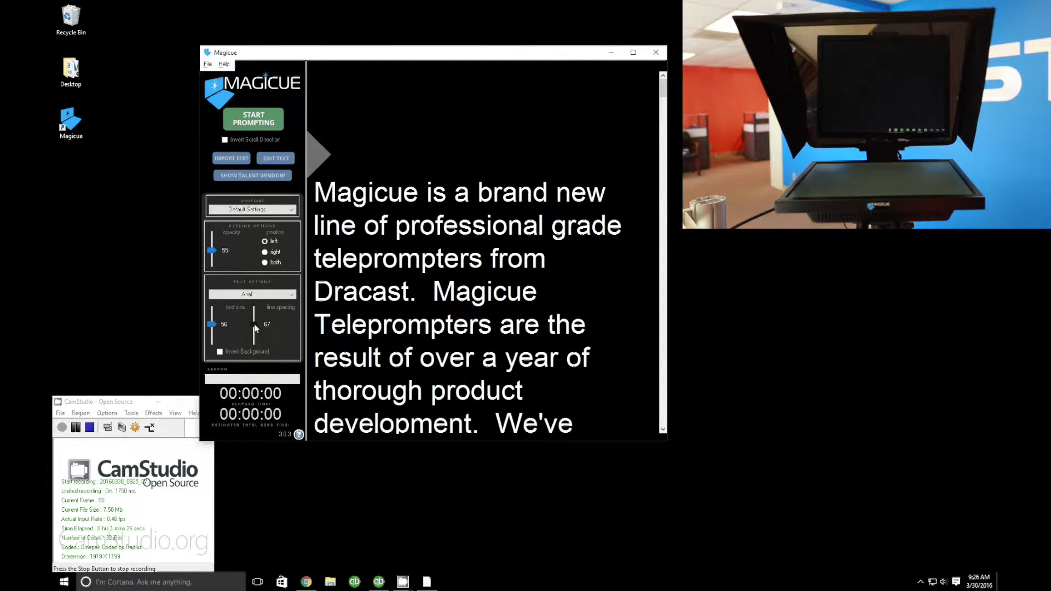
# Set line spacing to 75 and text size to 54 under Text Options.
pyautogui.moveTo(256, 329); pyautogui.dragTo(253, 333)
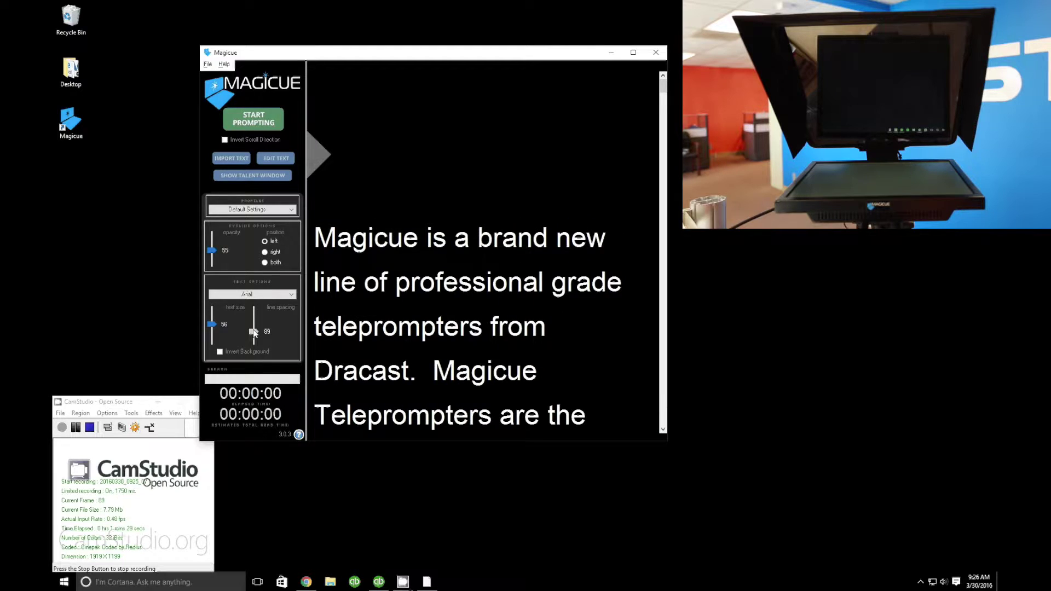
pyautogui.moveTo(254, 333)
pyautogui.mouseDown()
pyautogui.moveTo(212, 334)
pyautogui.moveTo(254, 338)
pyautogui.mouseUp()
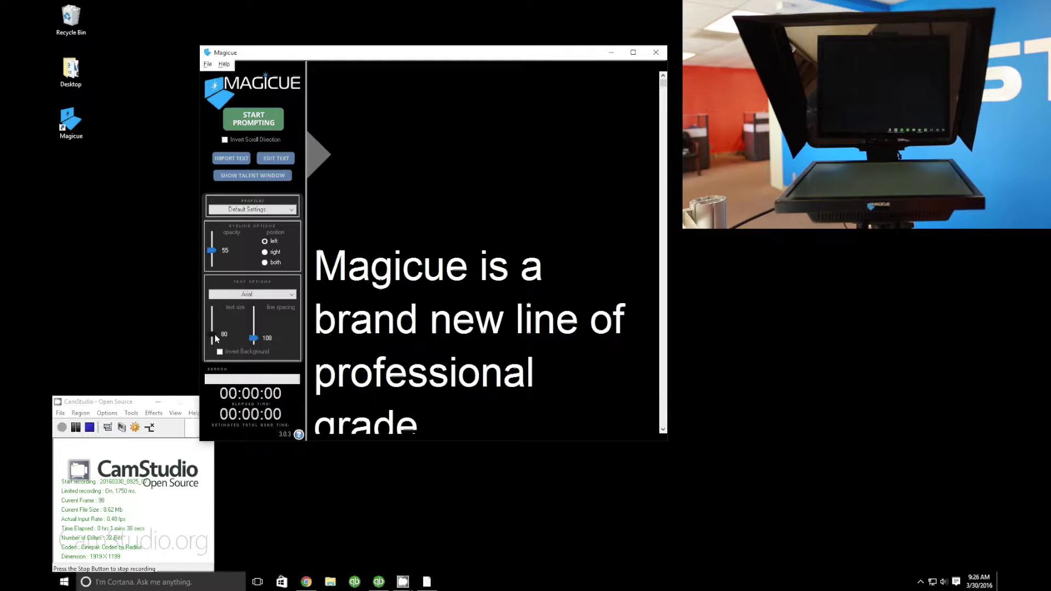
pyautogui.moveTo(214, 334)
pyautogui.mouseDown()
pyautogui.moveTo(213, 320)
pyautogui.moveTo(254, 327)
pyautogui.moveTo(213, 327)
pyautogui.mouseUp()
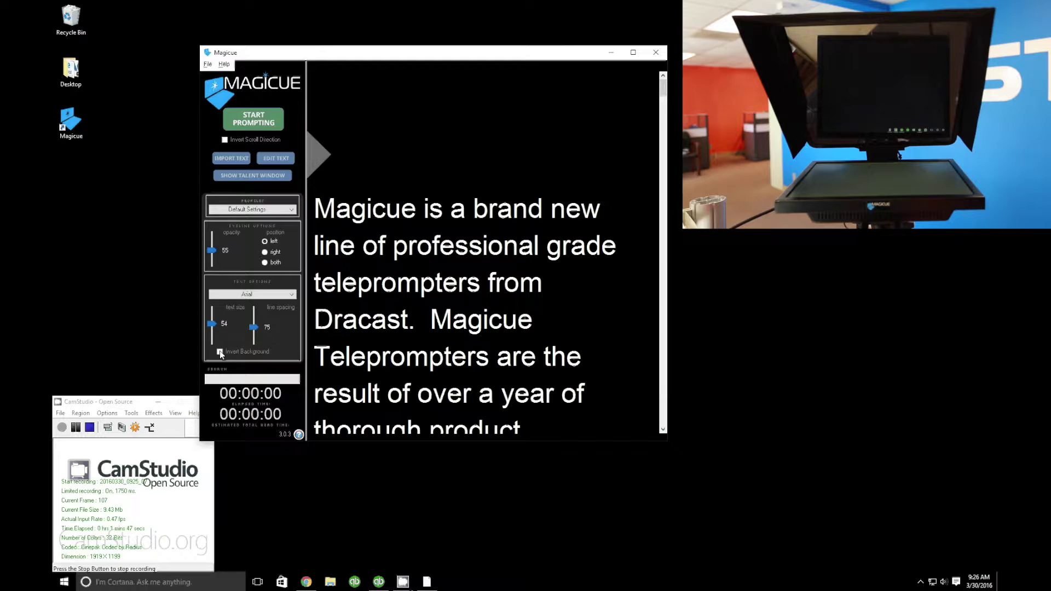
# Toggle Invert Background on and off, then drag the eyeline marker down to the third line.
pyautogui.click(220, 352)
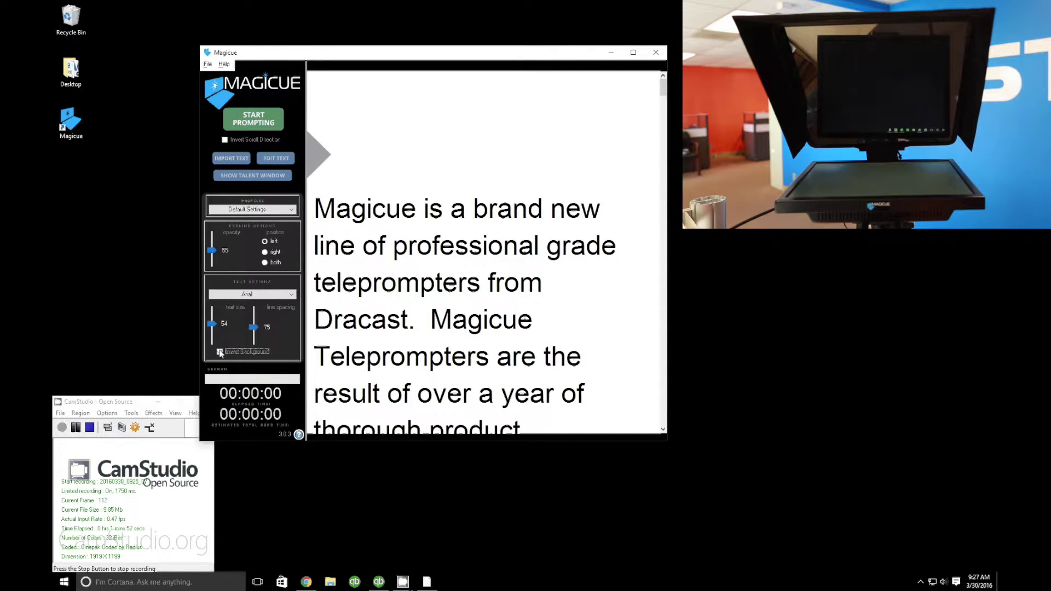
pyautogui.click(219, 351)
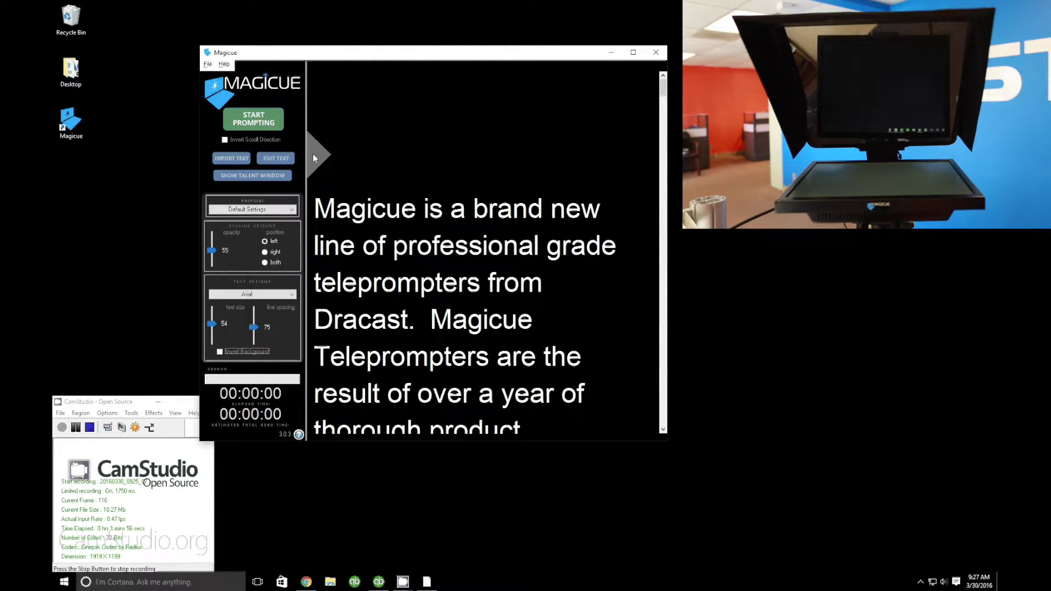
pyautogui.moveTo(313, 156); pyautogui.dragTo(319, 282)
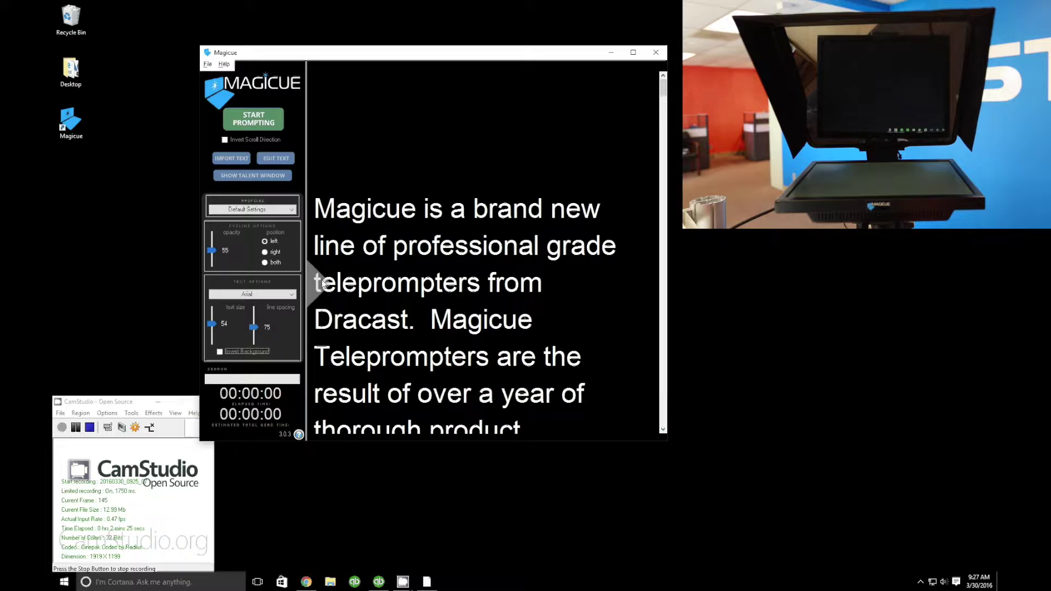
# Set the eyeline marker opacity to 56.
pyautogui.click(214, 251)
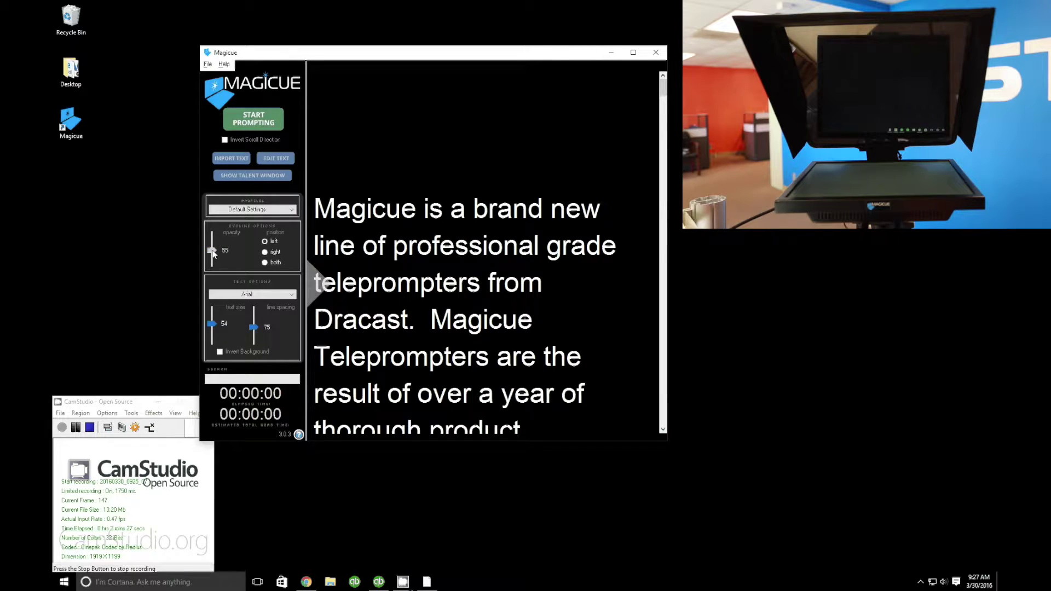
pyautogui.moveTo(213, 253)
pyautogui.mouseDown()
pyautogui.moveTo(213, 267)
pyautogui.moveTo(214, 251)
pyautogui.mouseUp()
pyautogui.moveTo(215, 251); pyautogui.dragTo(214, 251)
# Try the right and both eyeline positions, then settle on left.
pyautogui.click(265, 252)
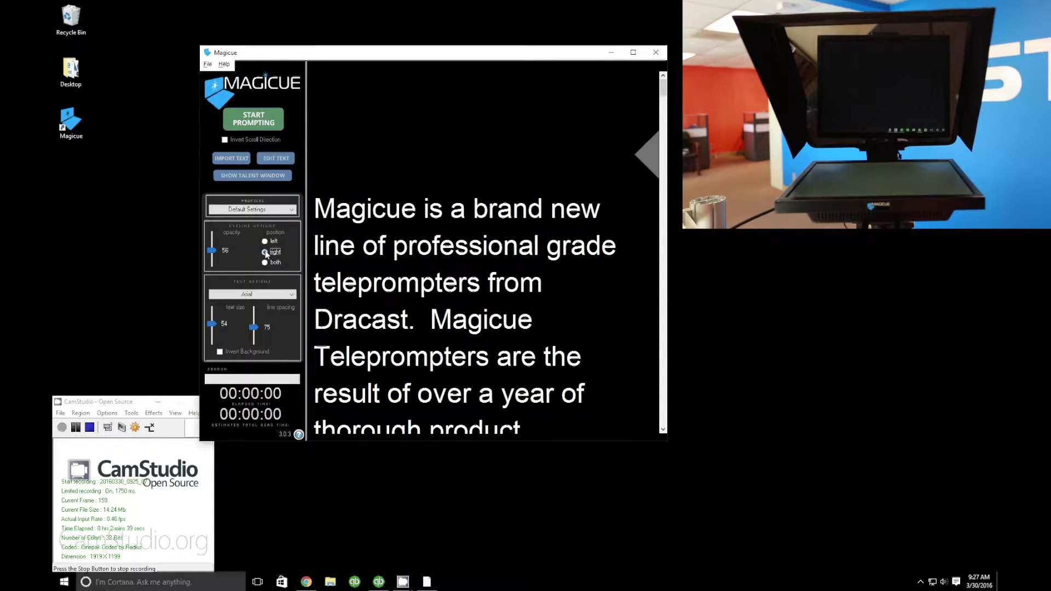
pyautogui.press('Down')
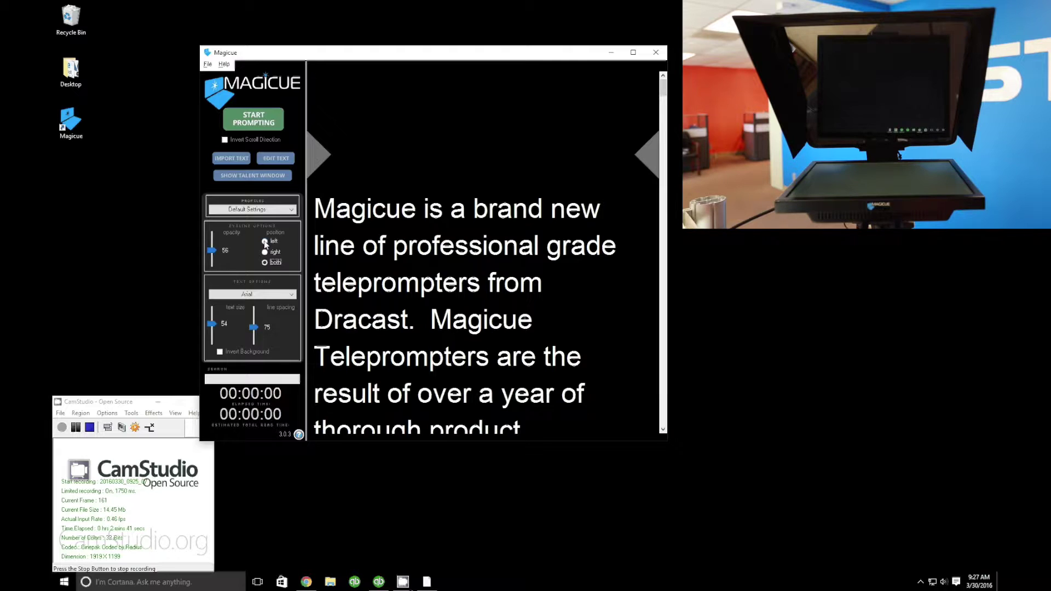
pyautogui.click(265, 242)
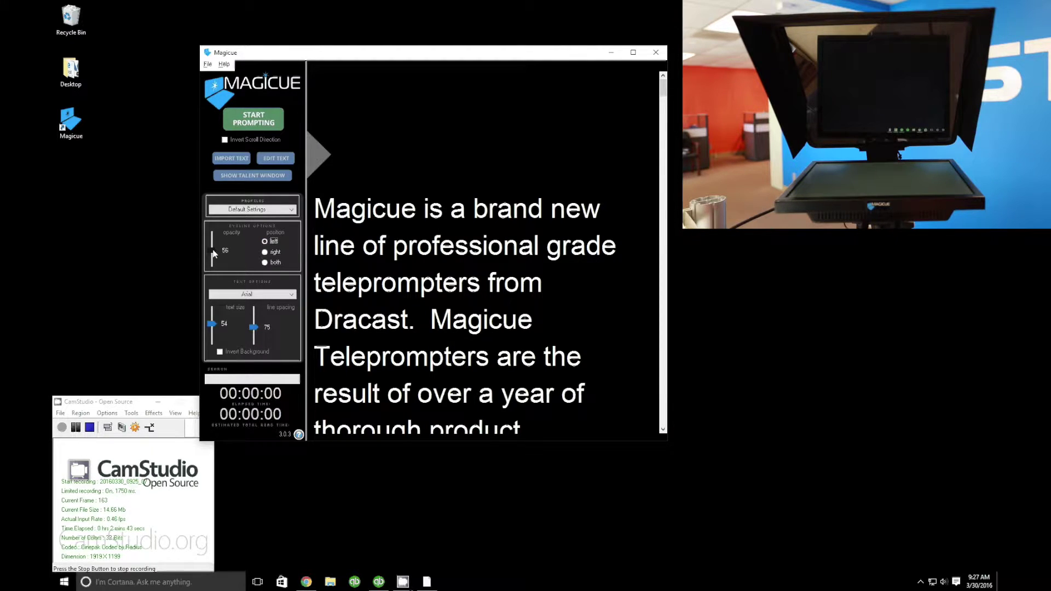
# Show the talent window and move the main window left to uncover it.
pyautogui.click(254, 175)
pyautogui.moveTo(424, 57); pyautogui.dragTo(405, 59)
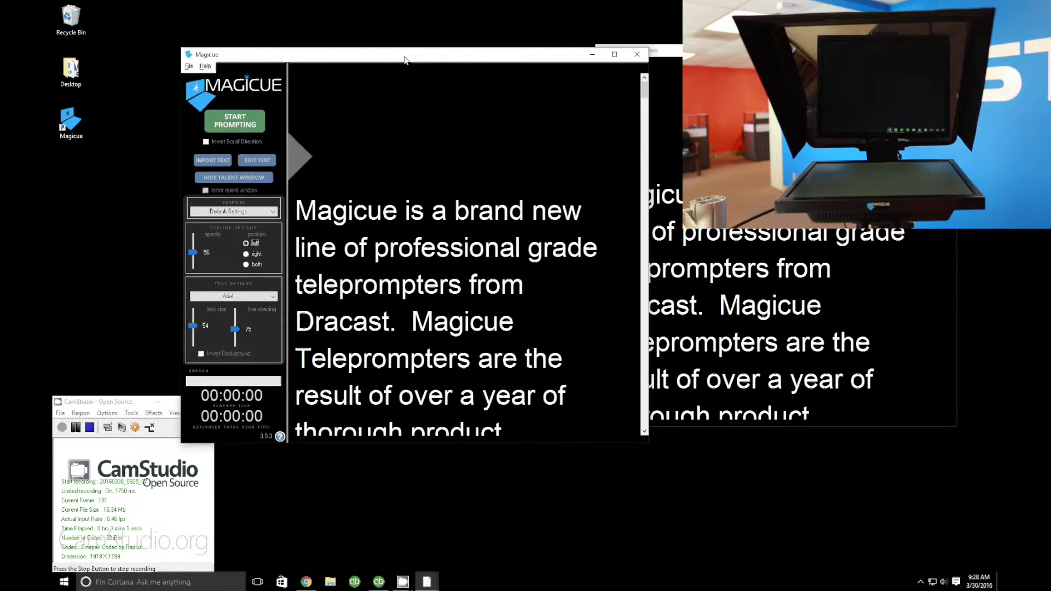
pyautogui.moveTo(405, 60); pyautogui.dragTo(329, 48)
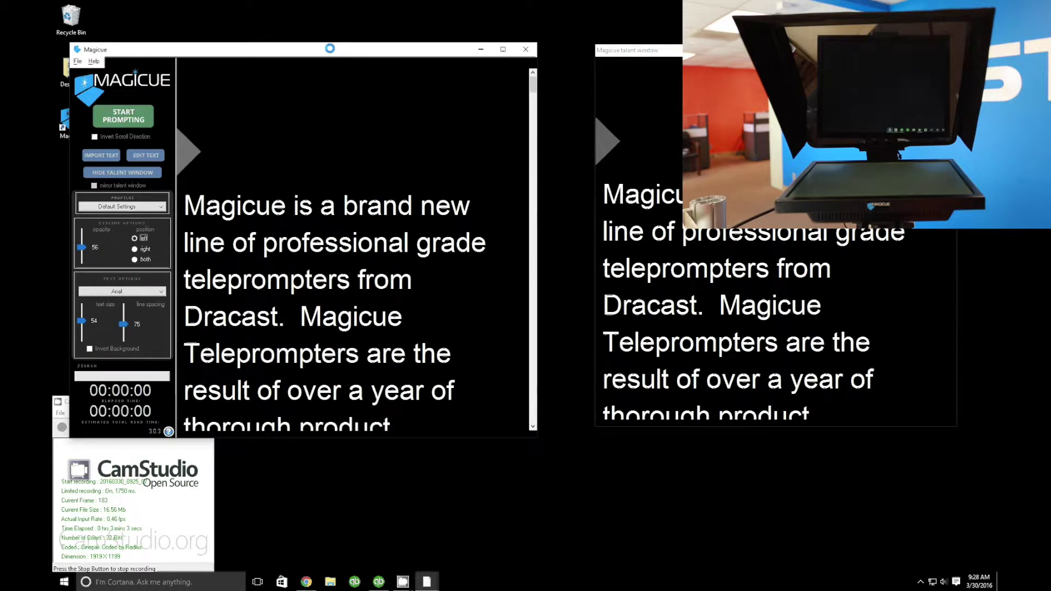
pyautogui.moveTo(695, 121); pyautogui.dragTo(661, 124)
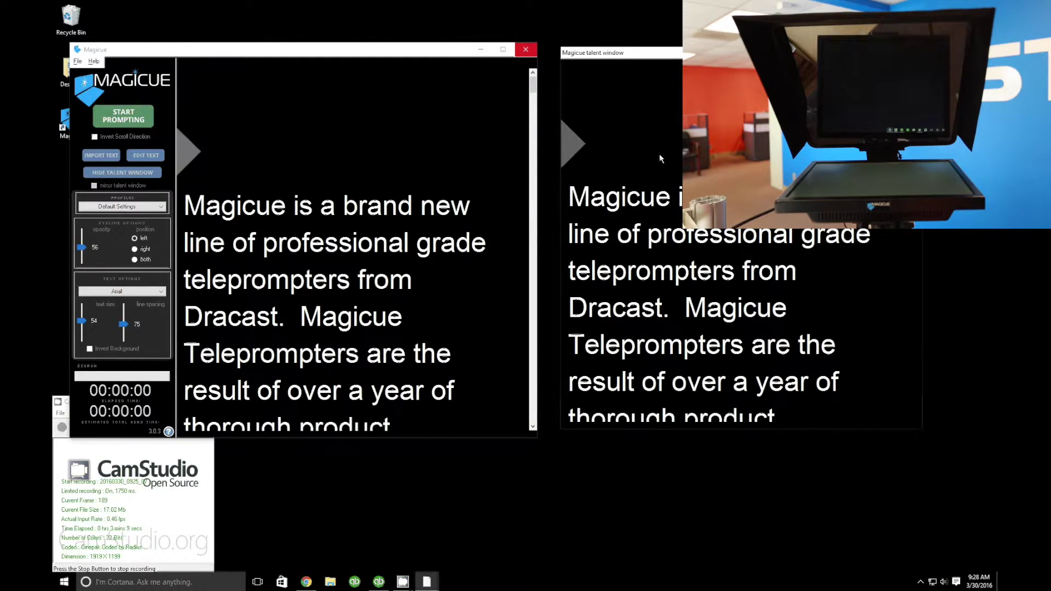
# Place the talent window beside the main window and raise the main window higher.
pyautogui.click(357, 167)
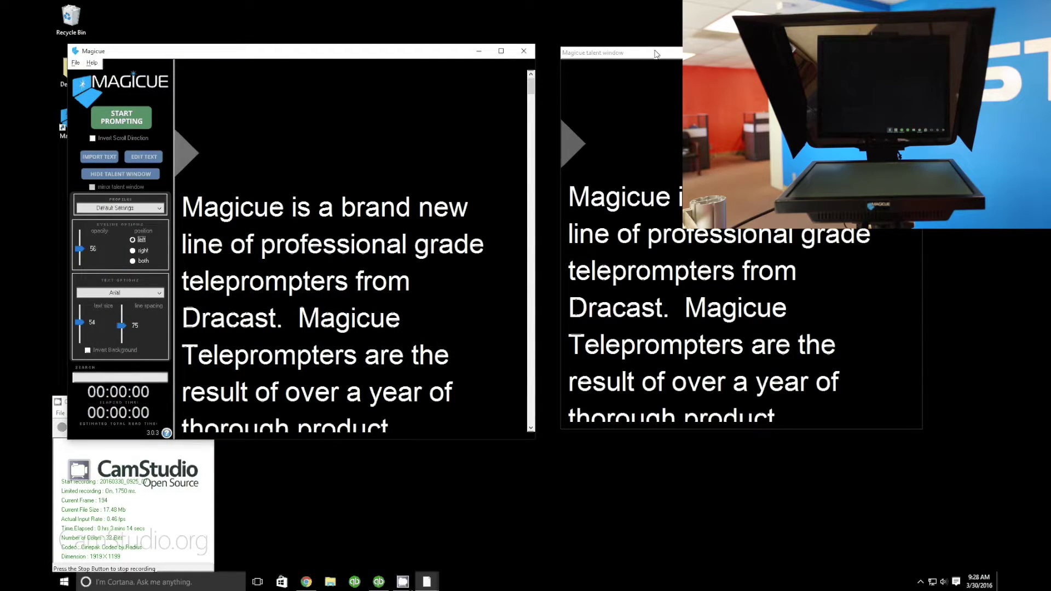
pyautogui.moveTo(656, 54); pyautogui.dragTo(550, 42)
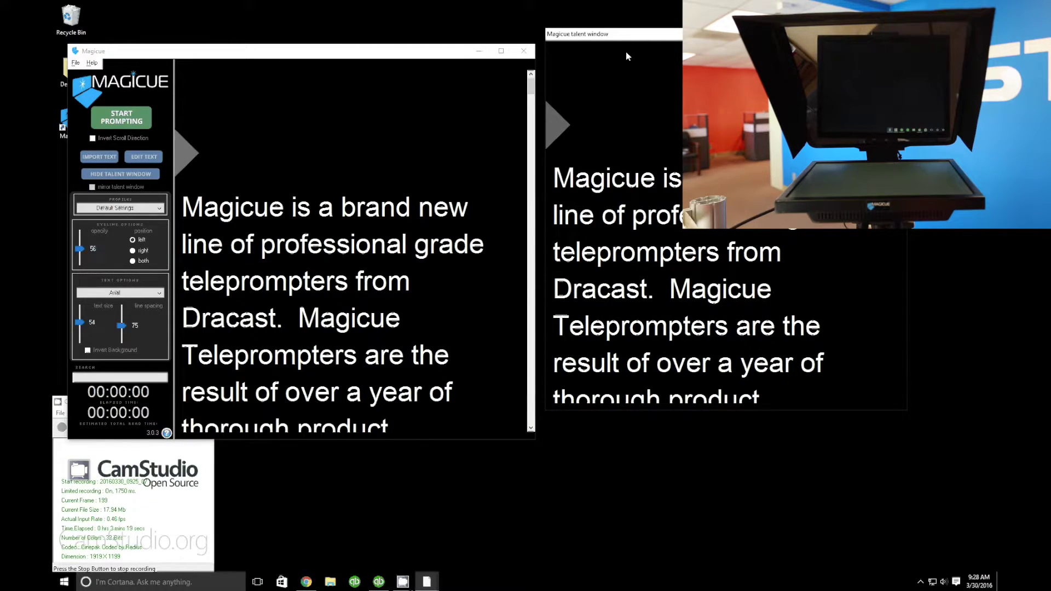
pyautogui.moveTo(626, 53); pyautogui.dragTo(629, 86)
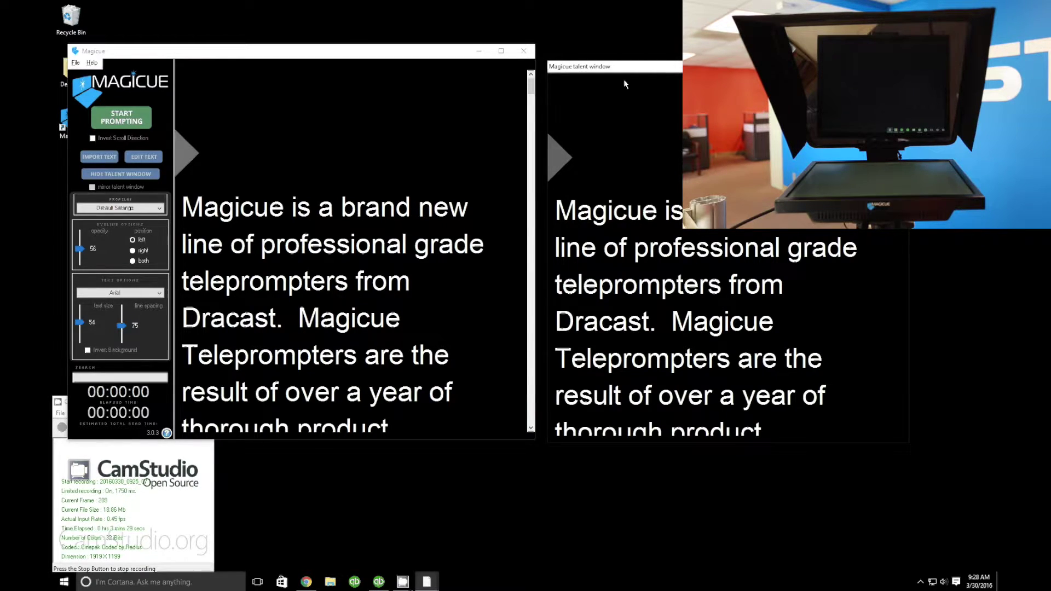
pyautogui.click(346, 54)
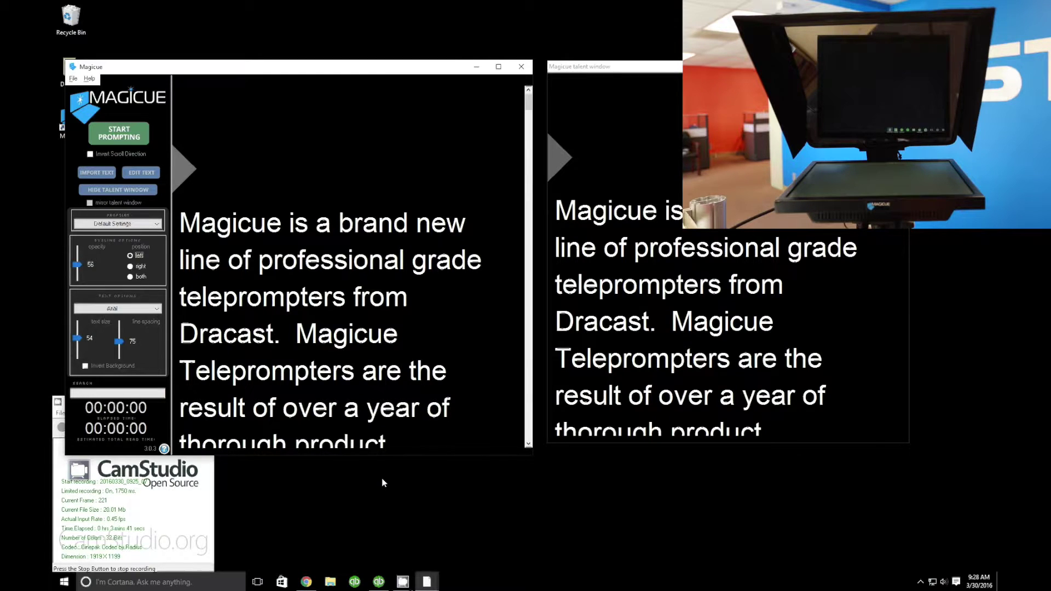
pyautogui.moveTo(370, 70); pyautogui.dragTo(365, 38)
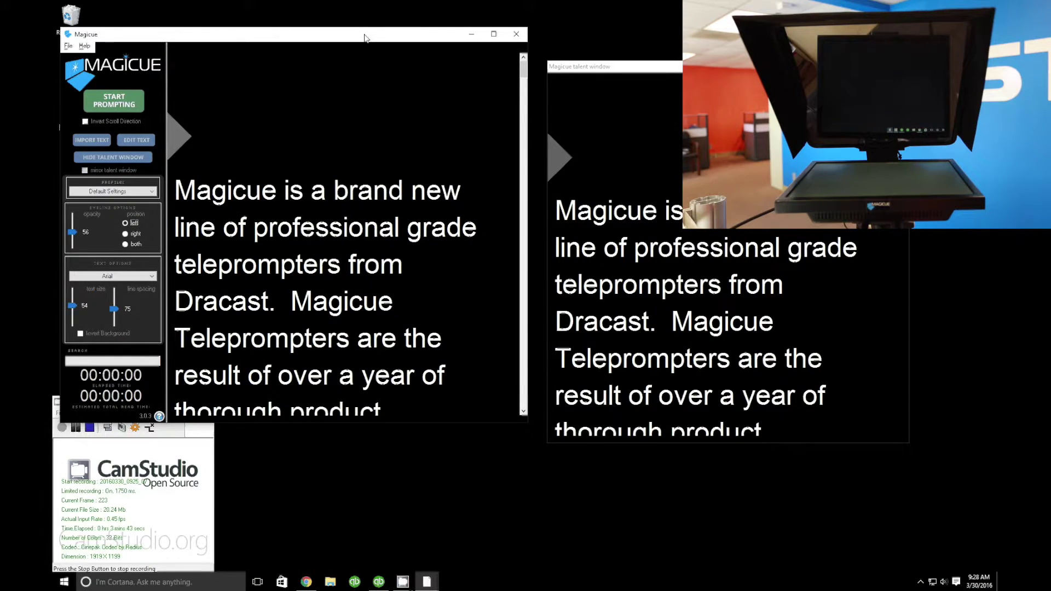
# Open Display settings from the desktop menu and move the Settings window left.
pyautogui.rightClick(356, 456)
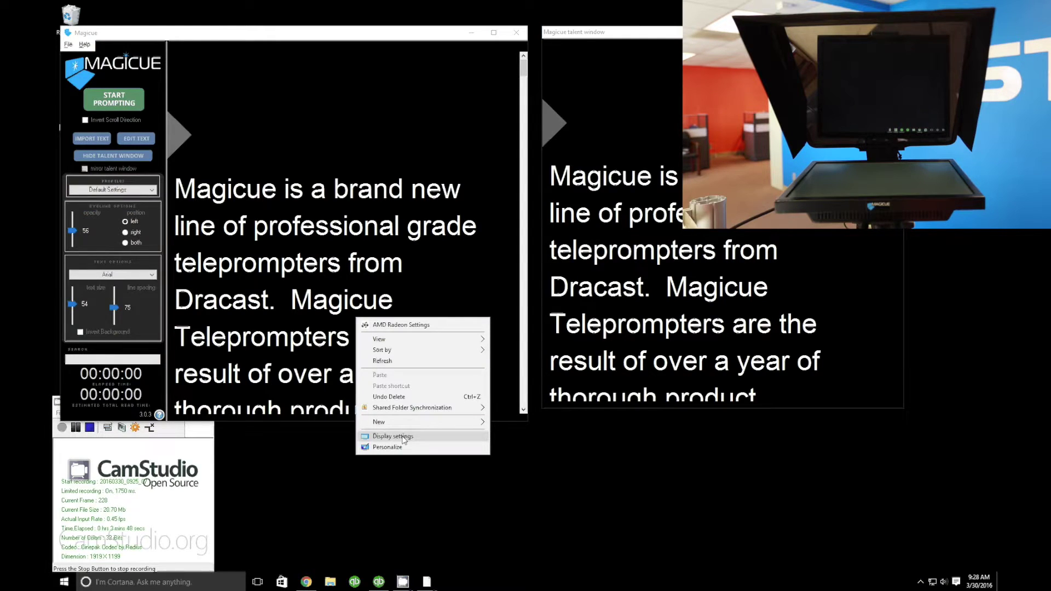
pyautogui.click(403, 437)
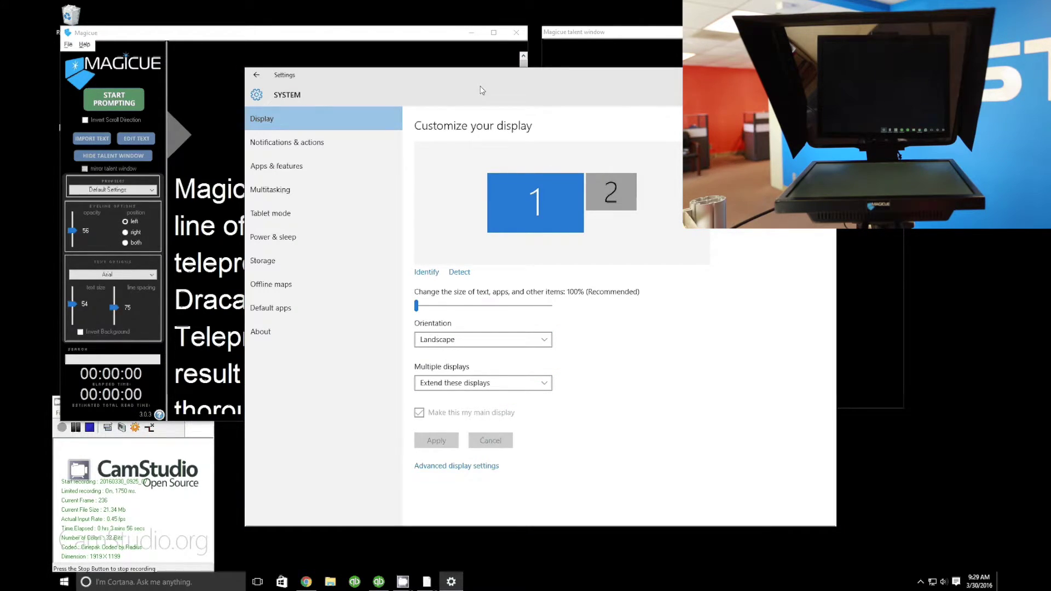
pyautogui.moveTo(463, 76); pyautogui.dragTo(415, 74)
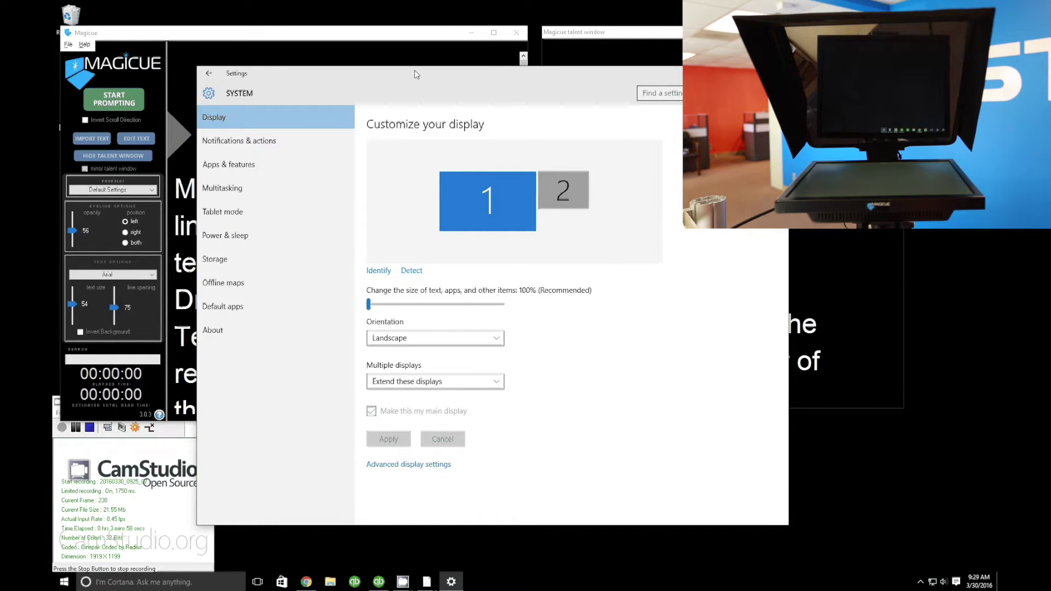
pyautogui.moveTo(415, 71); pyautogui.dragTo(413, 69)
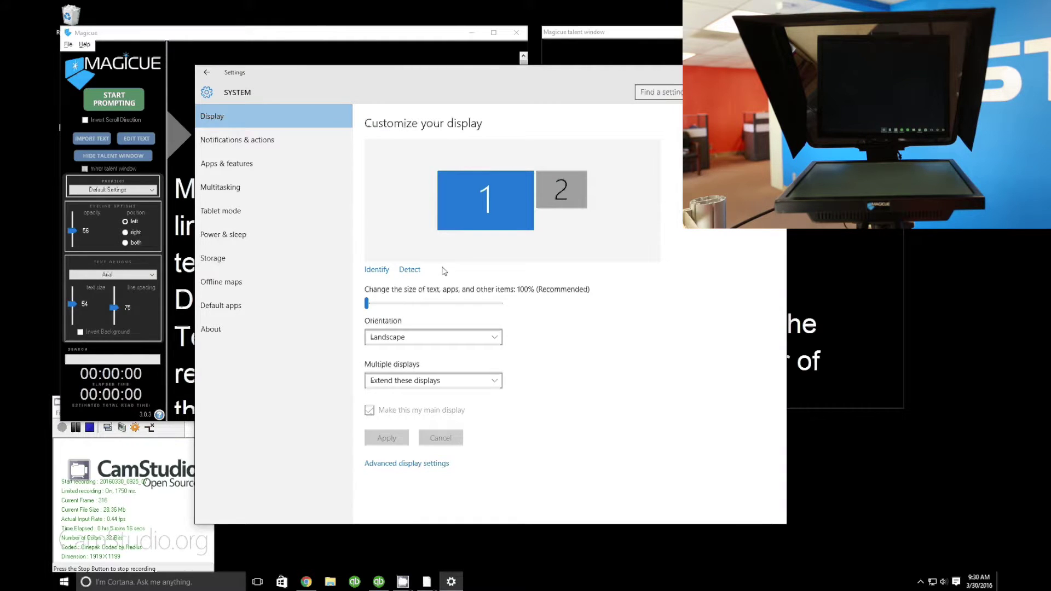
# Use Identify to show each monitor's number and find the teleprompter.
pyautogui.click(384, 275)
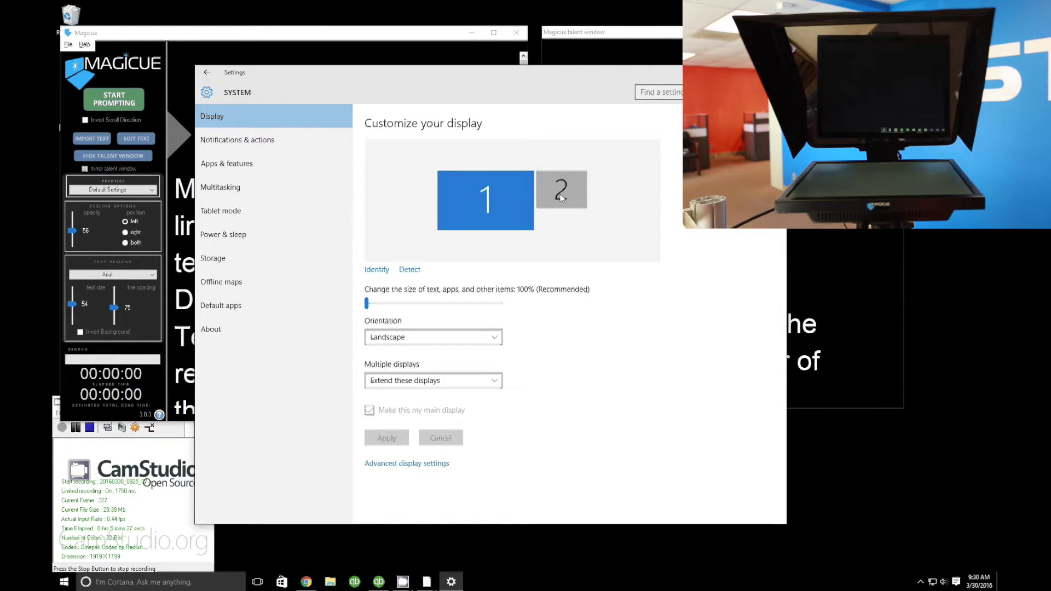
pyautogui.click(382, 275)
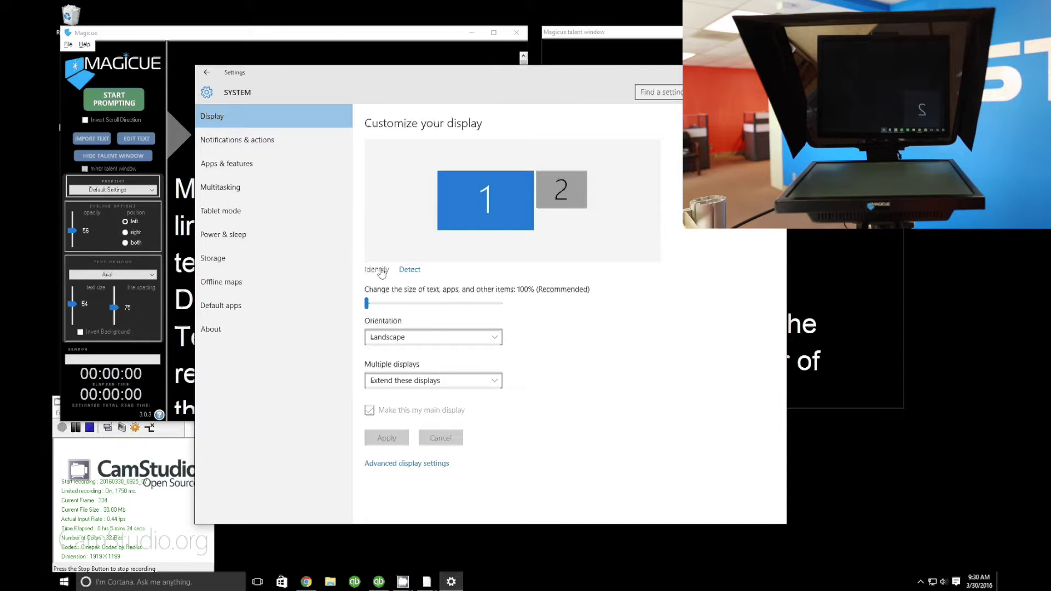
pyautogui.click(381, 273)
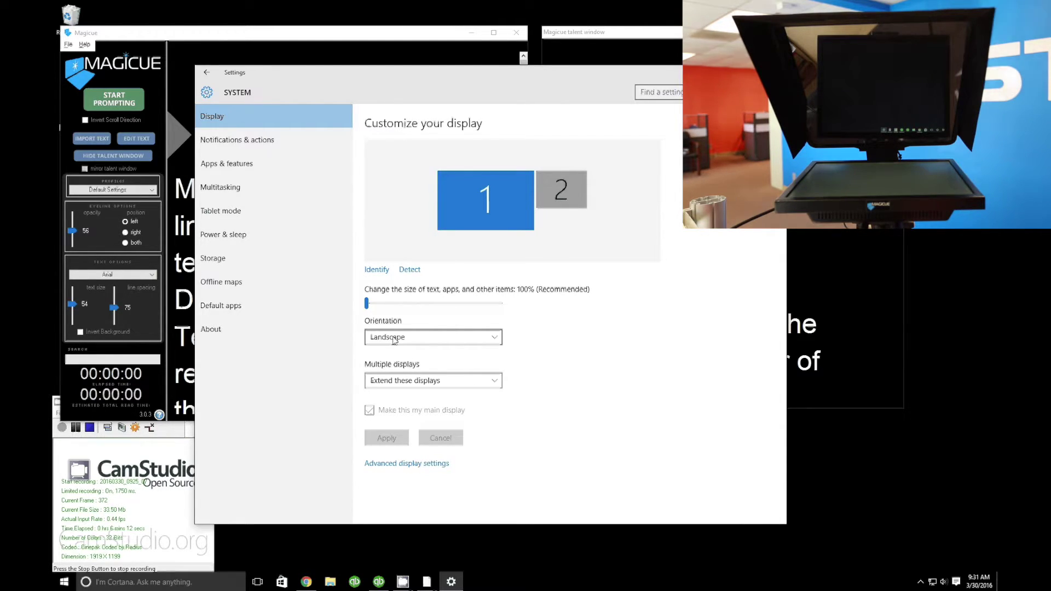
pyautogui.click(496, 340)
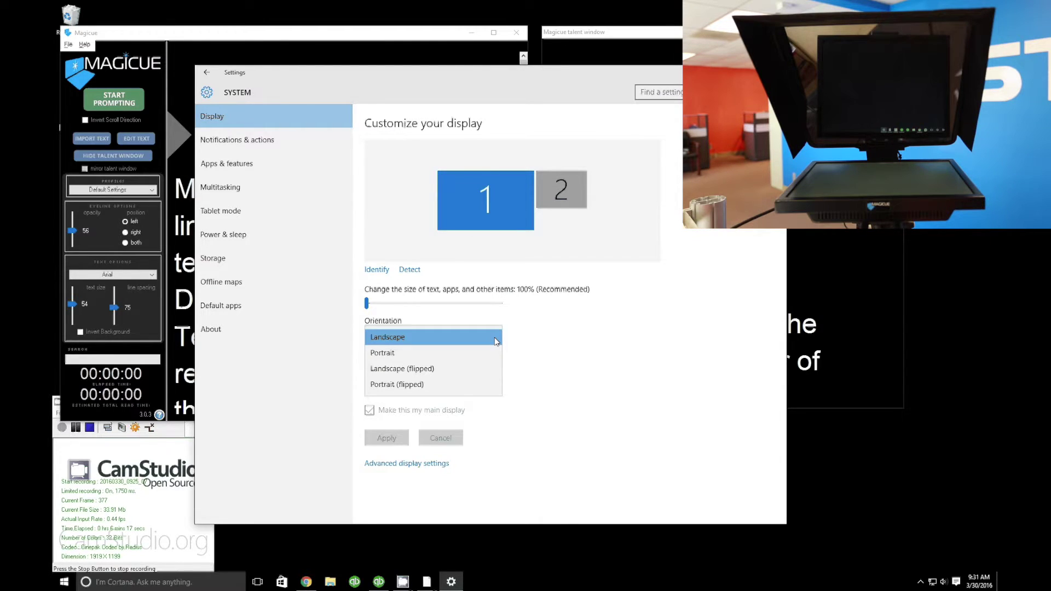
pyautogui.click(443, 372)
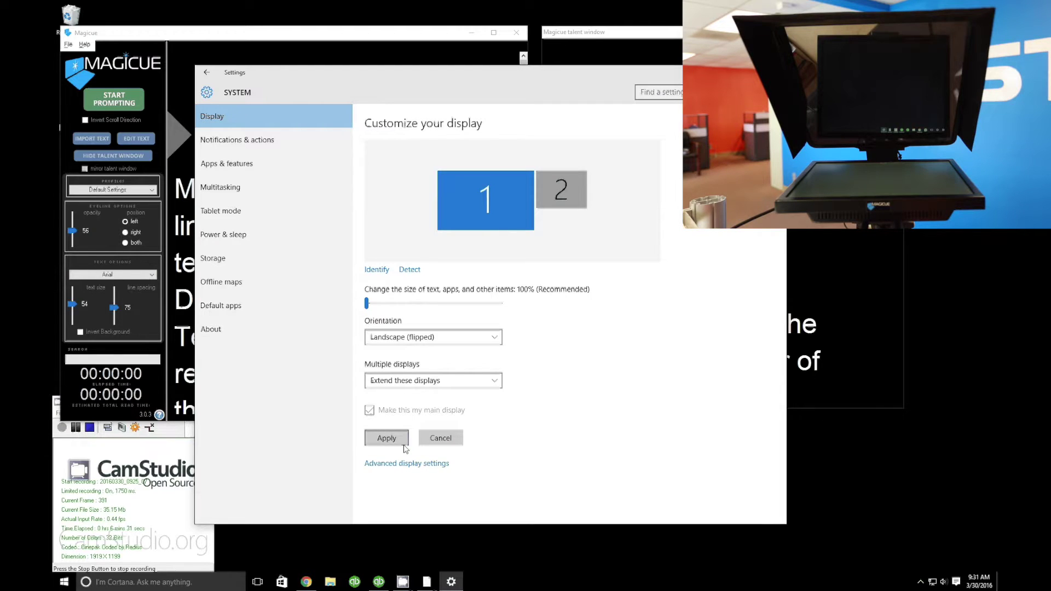
pyautogui.click(471, 337)
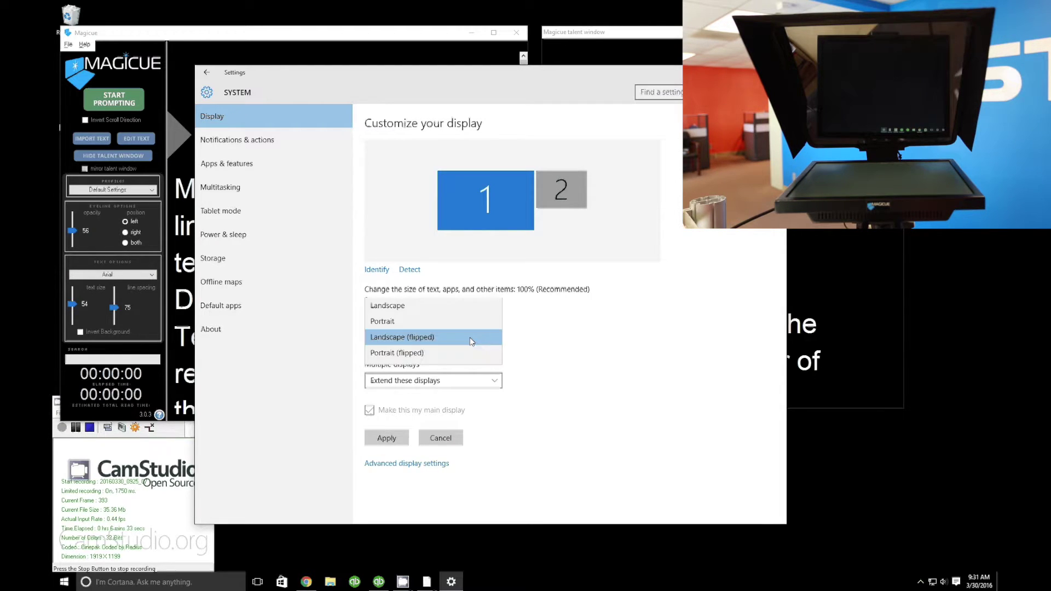
pyautogui.click(558, 353)
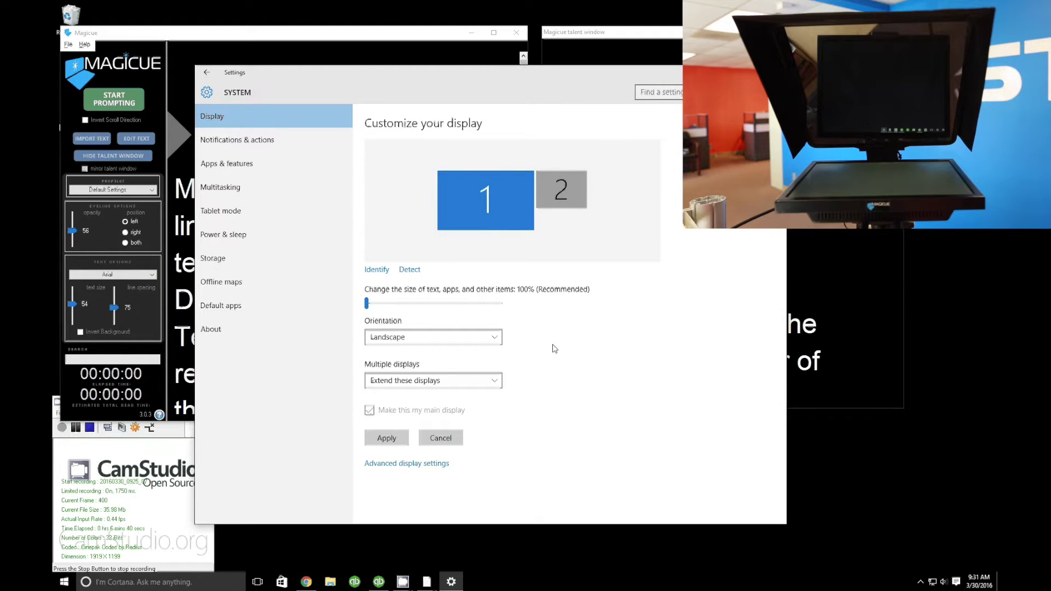
pyautogui.click(472, 337)
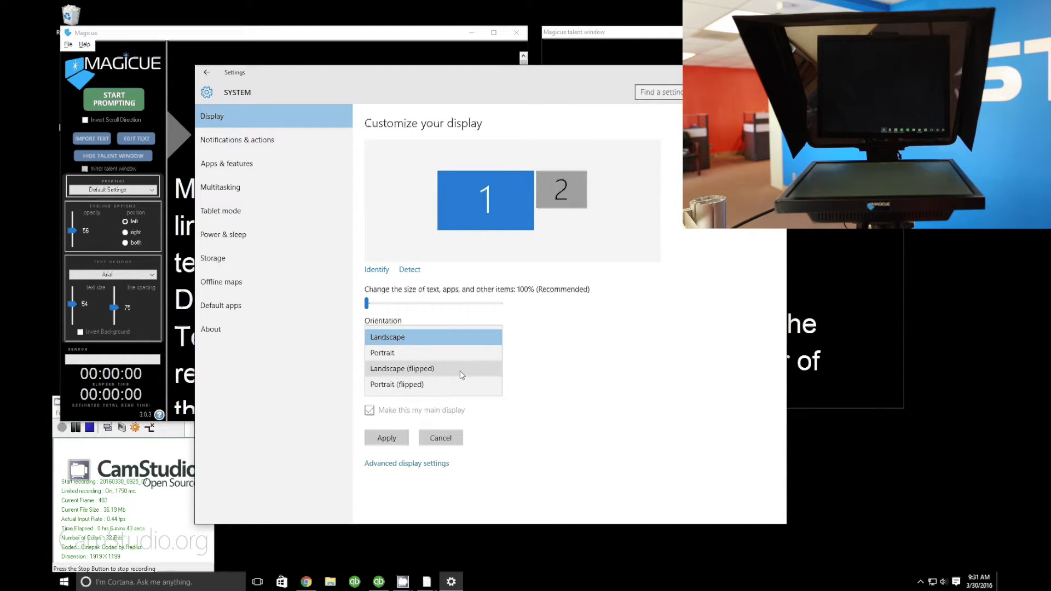
pyautogui.click(598, 372)
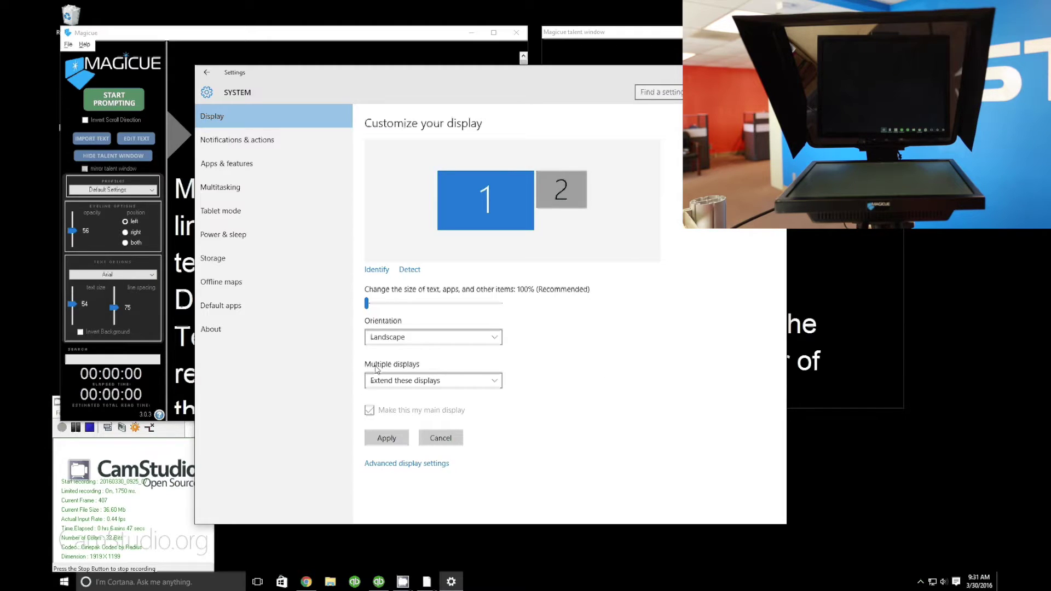
# Keep Multiple displays on Extend these displays, apply, and close Settings.
pyautogui.click(431, 381)
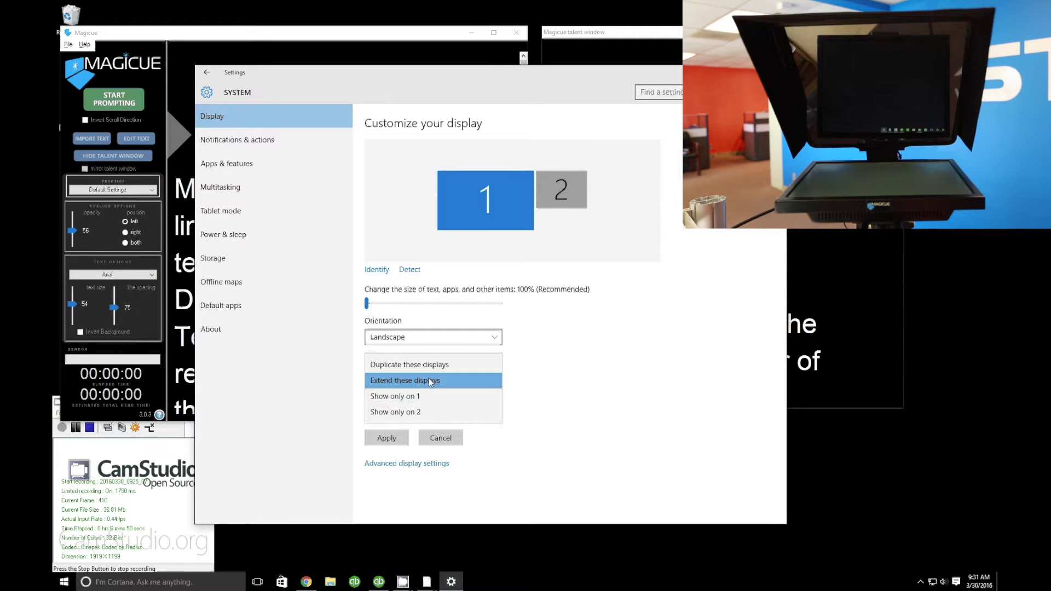
pyautogui.click(431, 381)
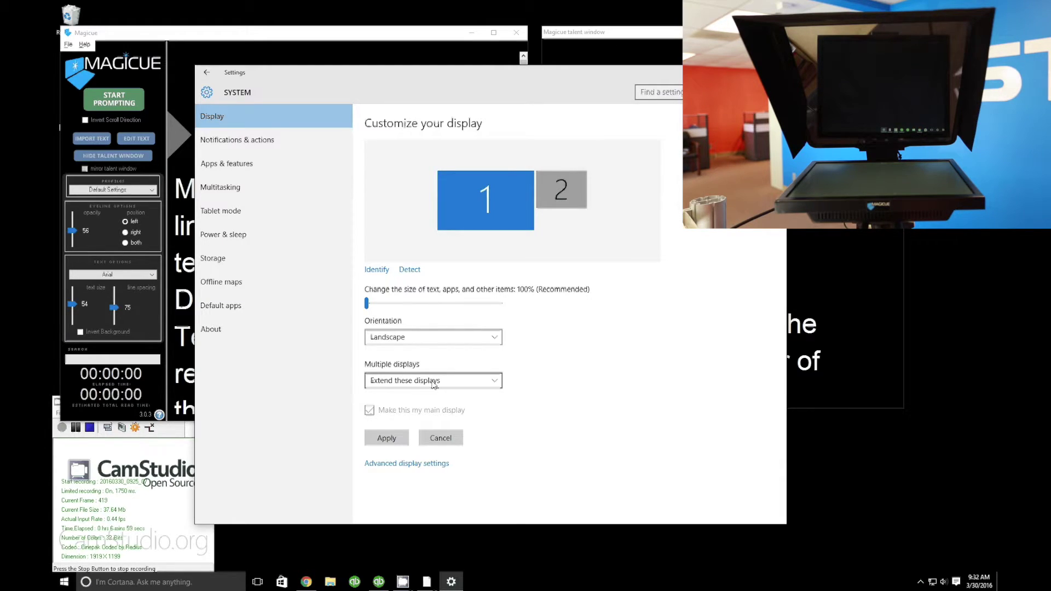
pyautogui.click(497, 385)
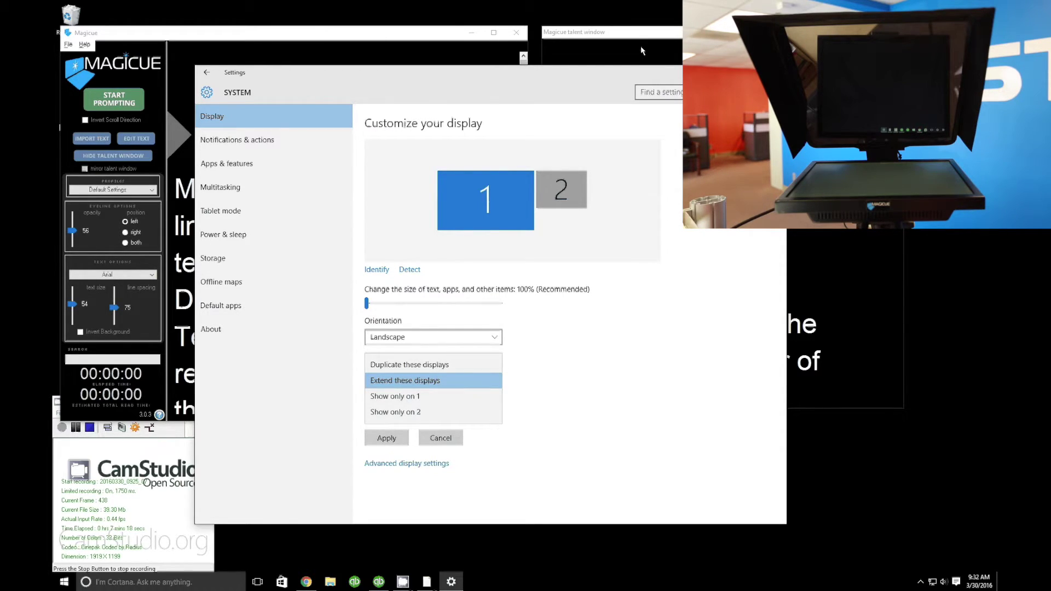
pyautogui.click(436, 383)
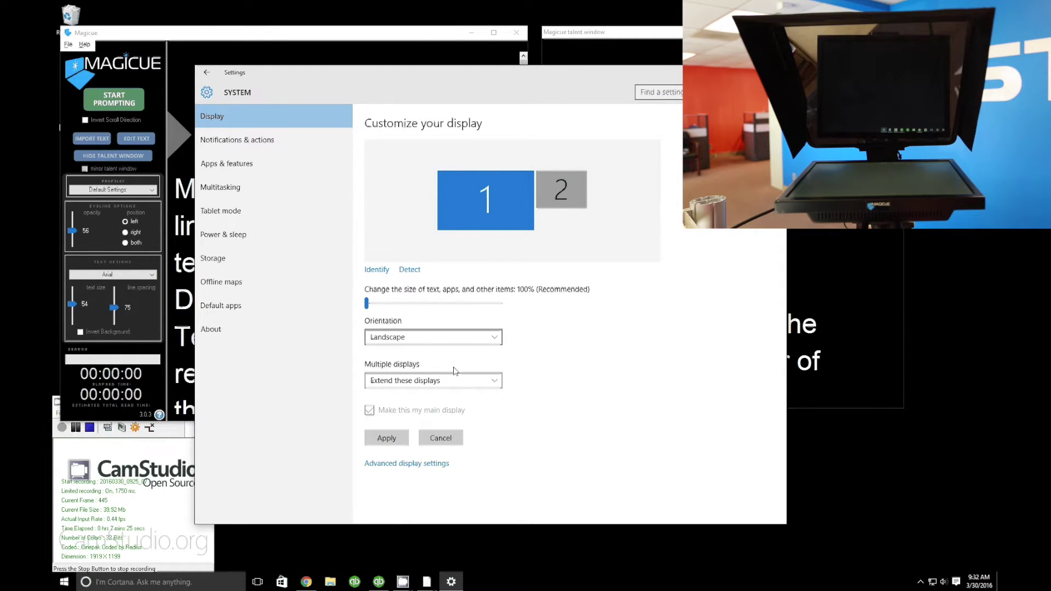
pyautogui.click(387, 440)
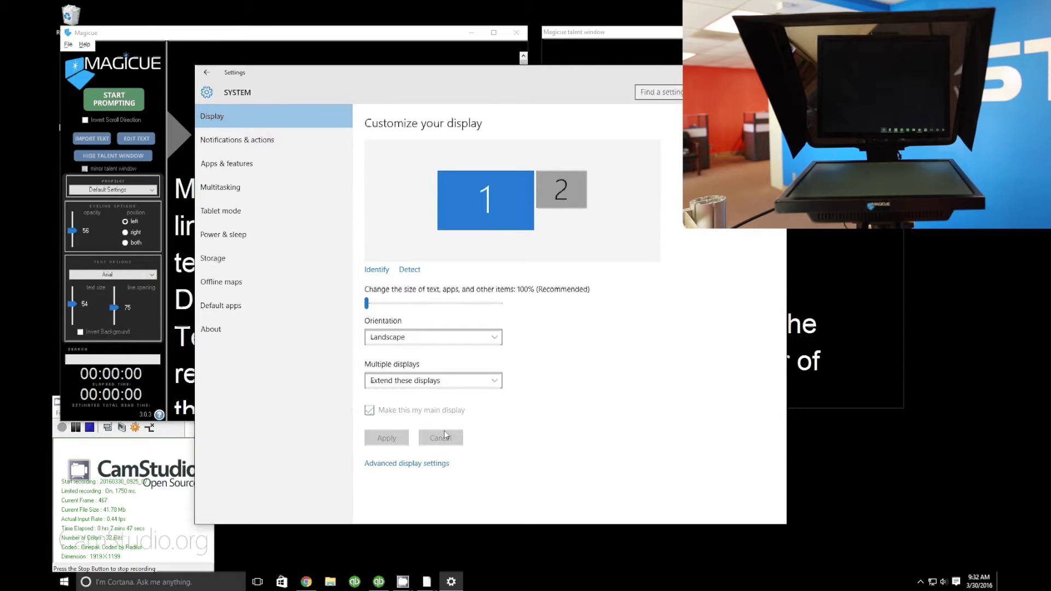
pyautogui.click(775, 72)
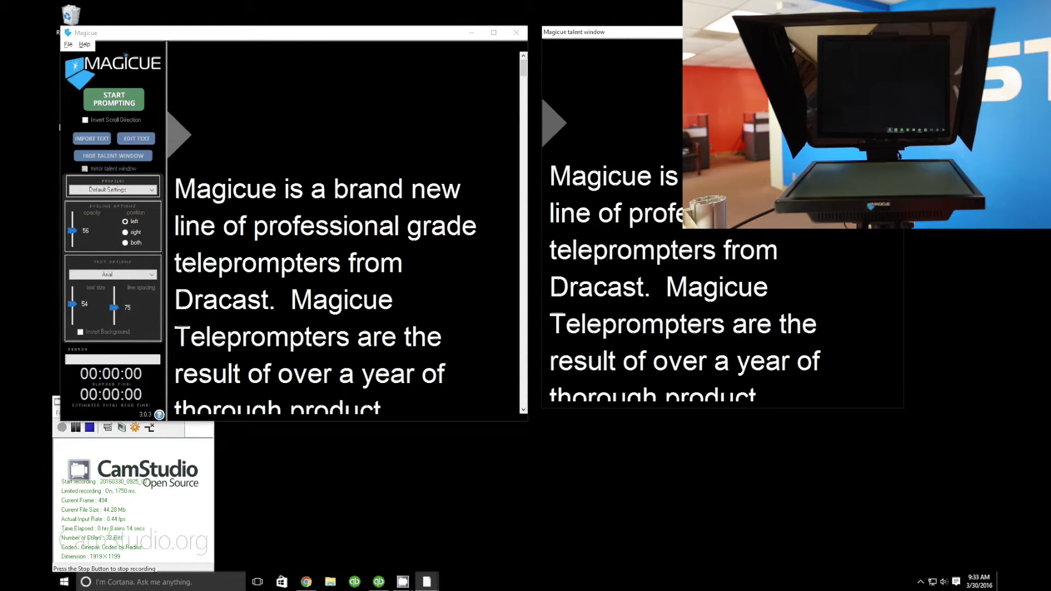
# Drag the talent window off the right edge onto monitor 2.
pyautogui.moveTo(602, 32); pyautogui.dragTo(661, 39)
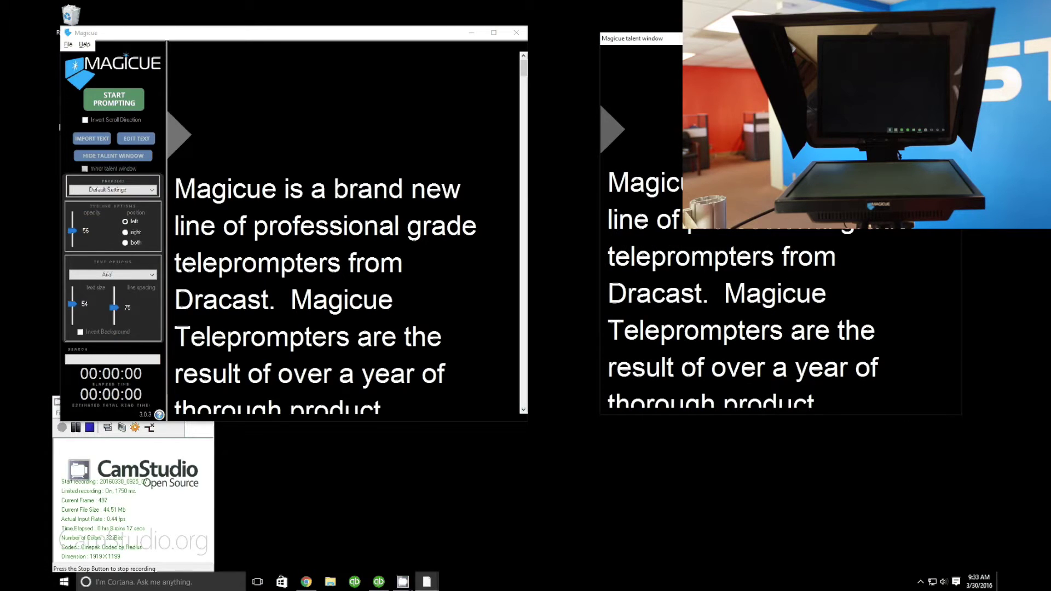
pyautogui.moveTo(630, 39); pyautogui.dragTo(905, 36)
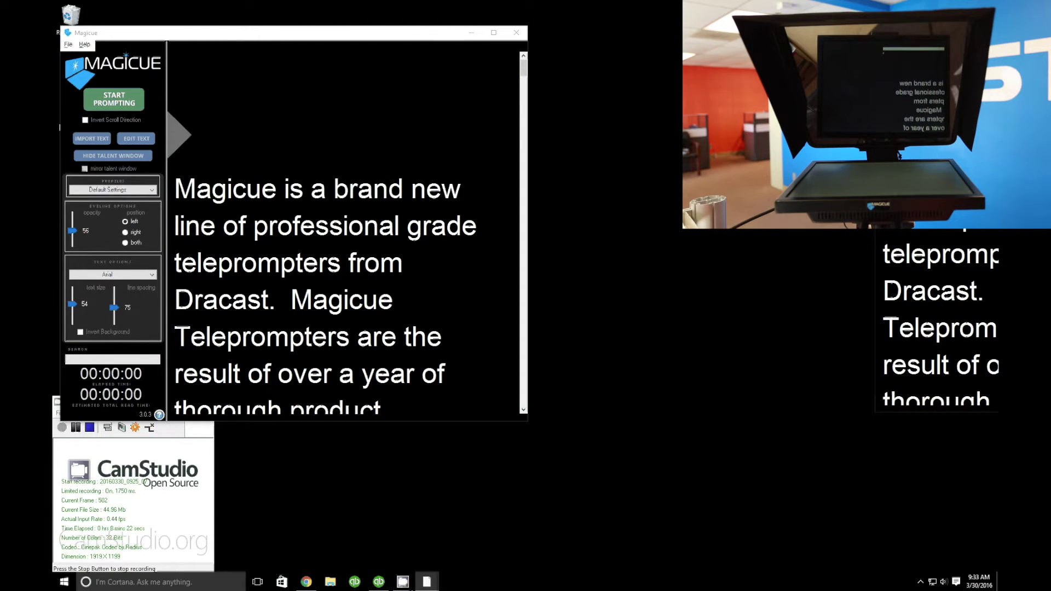
# Maximize the talent window with Win+Shift+Right, then enlarge the main window from its bottom-right corner.
pyautogui.press('super+shift+Right')
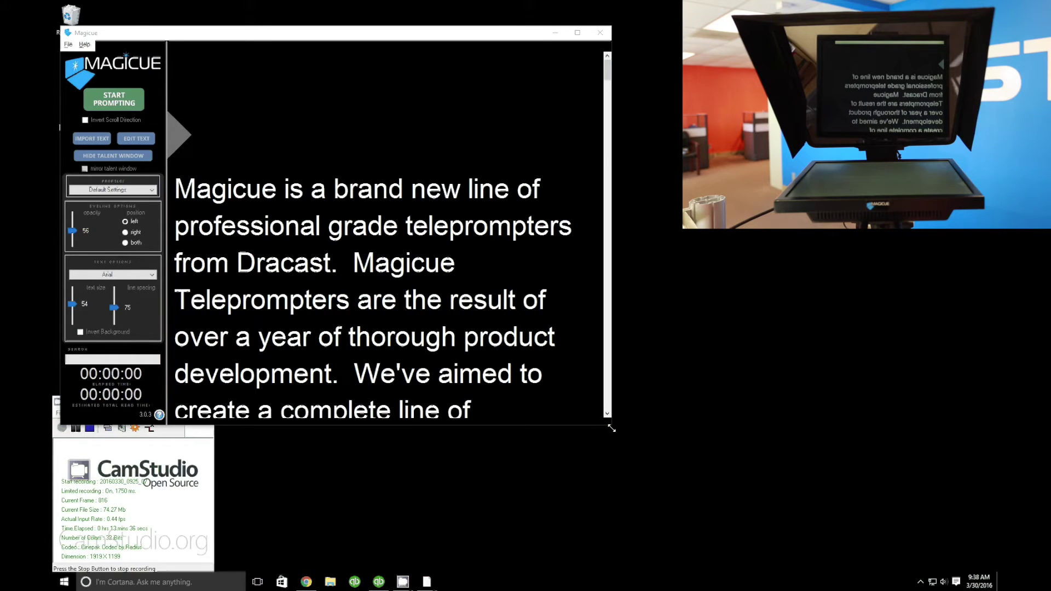
pyautogui.moveTo(612, 429); pyautogui.dragTo(673, 440)
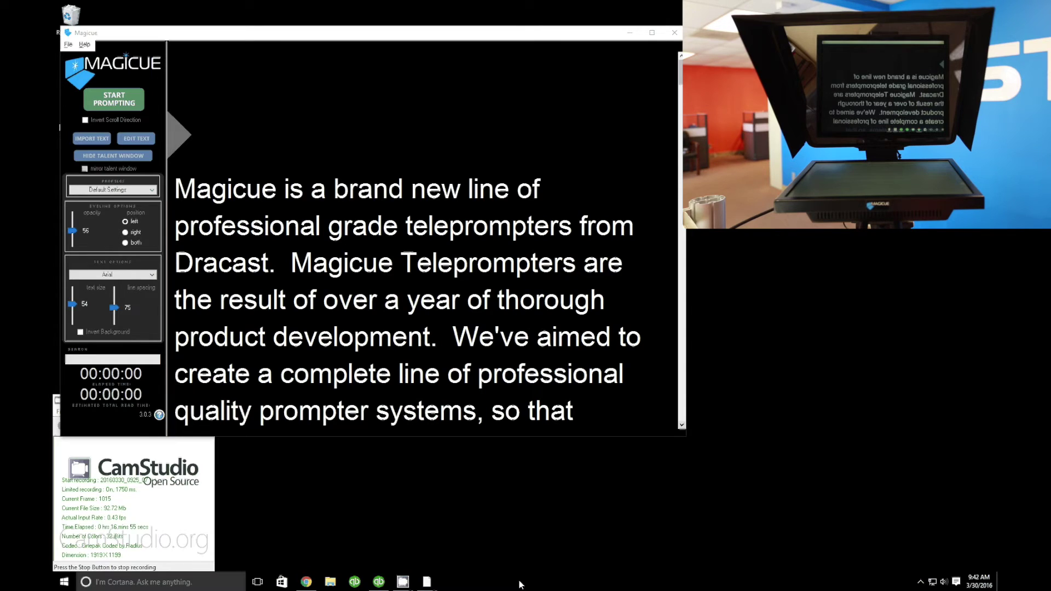
# Enable 'Auto-hide the taskbar' in Windows Taskbar Properties and confirm with OK.
pyautogui.rightClick(519, 585)
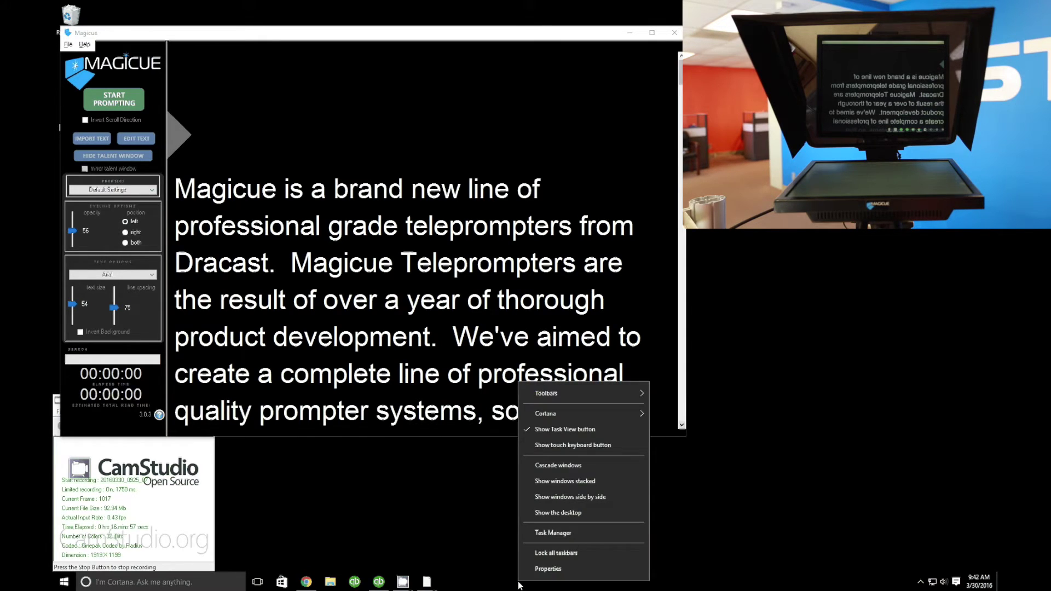
pyautogui.click(559, 570)
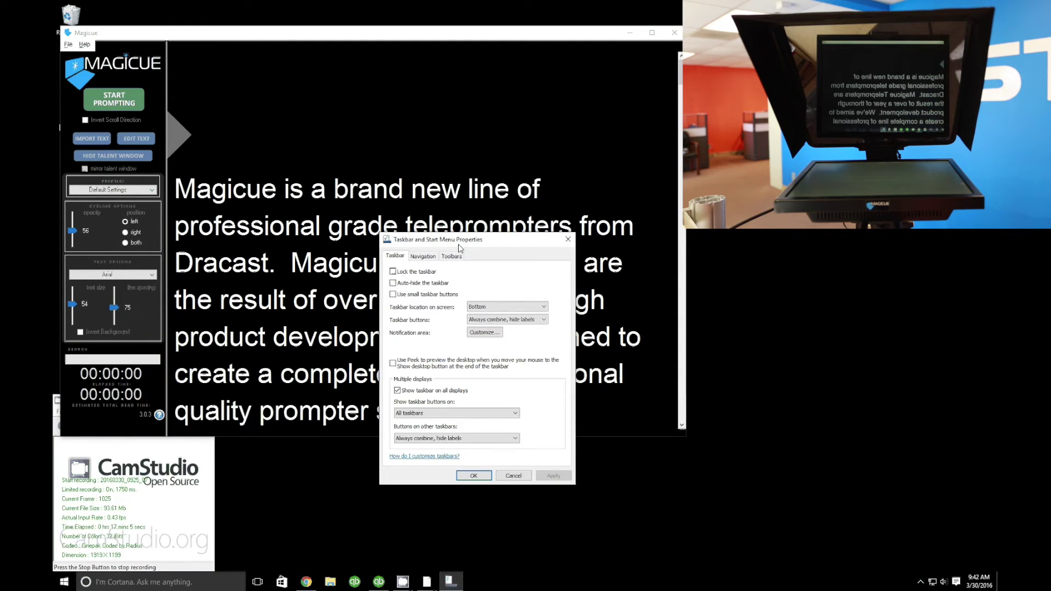
pyautogui.click(392, 283)
pyautogui.click(474, 477)
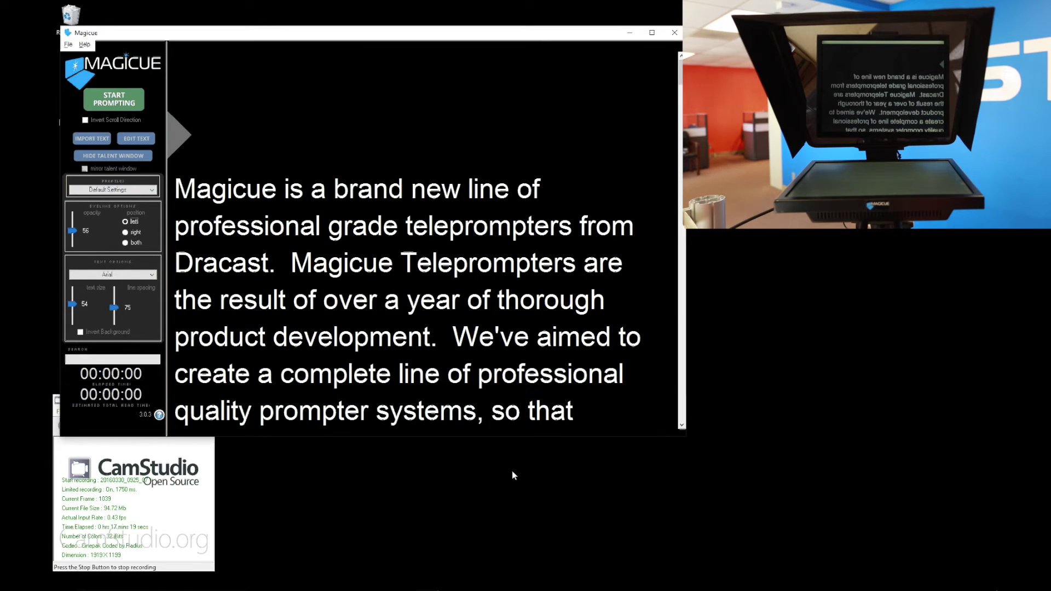
# Drag Magicue's main prompter window rightward to uncover the desktop icons.
pyautogui.moveTo(428, 590)
pyautogui.moveTo(321, 40); pyautogui.dragTo(421, 38)
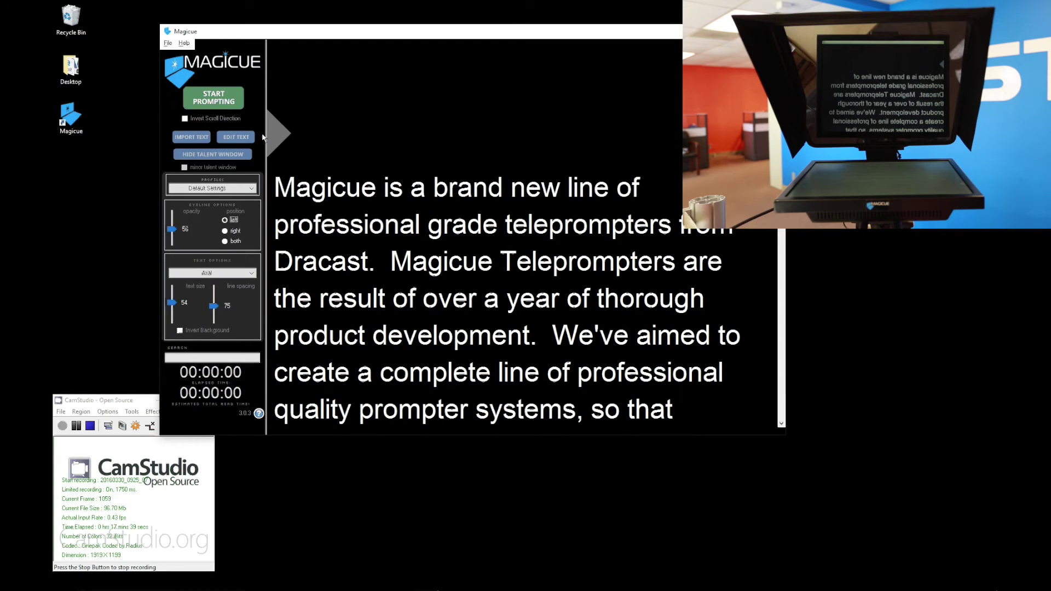